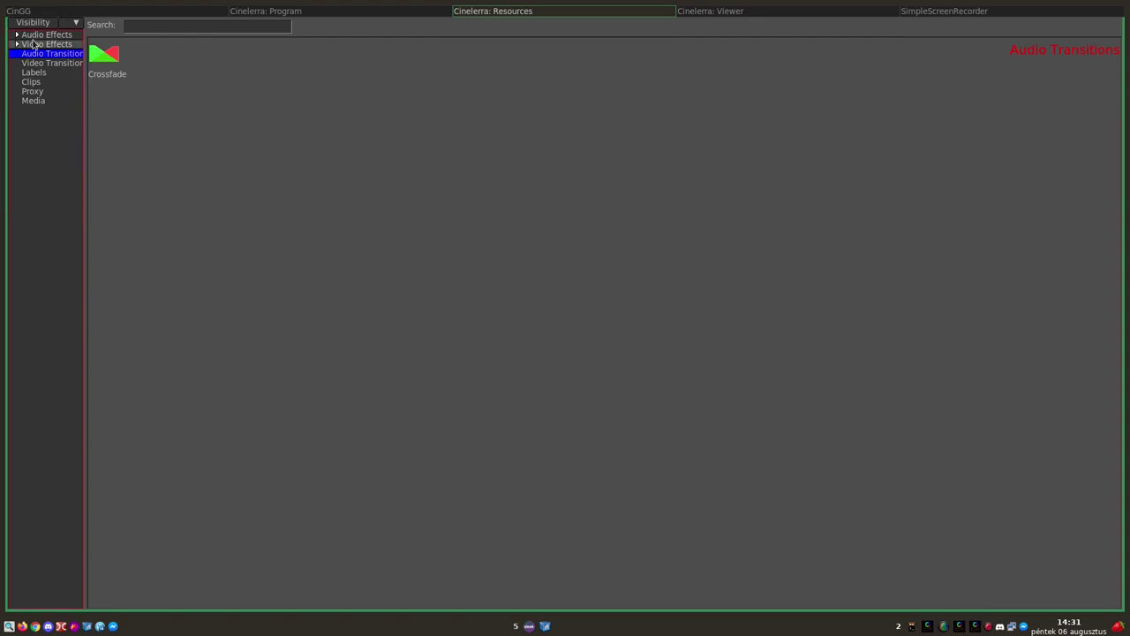
Browse the available audio effects and video effects in the resources library.
click(44, 34)
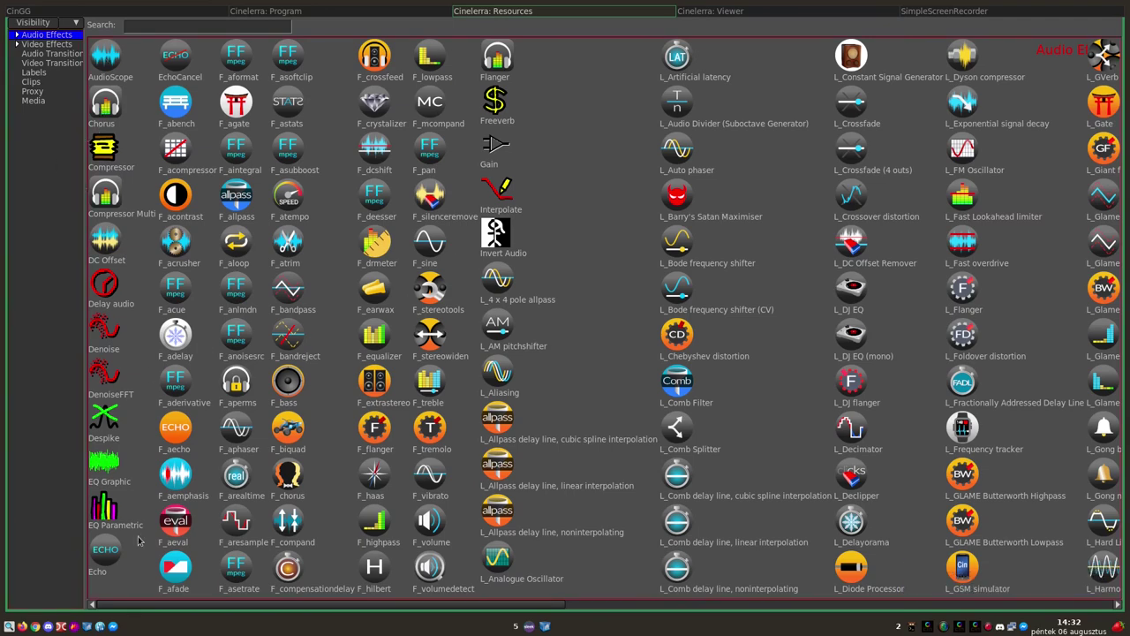
drag(291, 605, 318, 608)
click(44, 44)
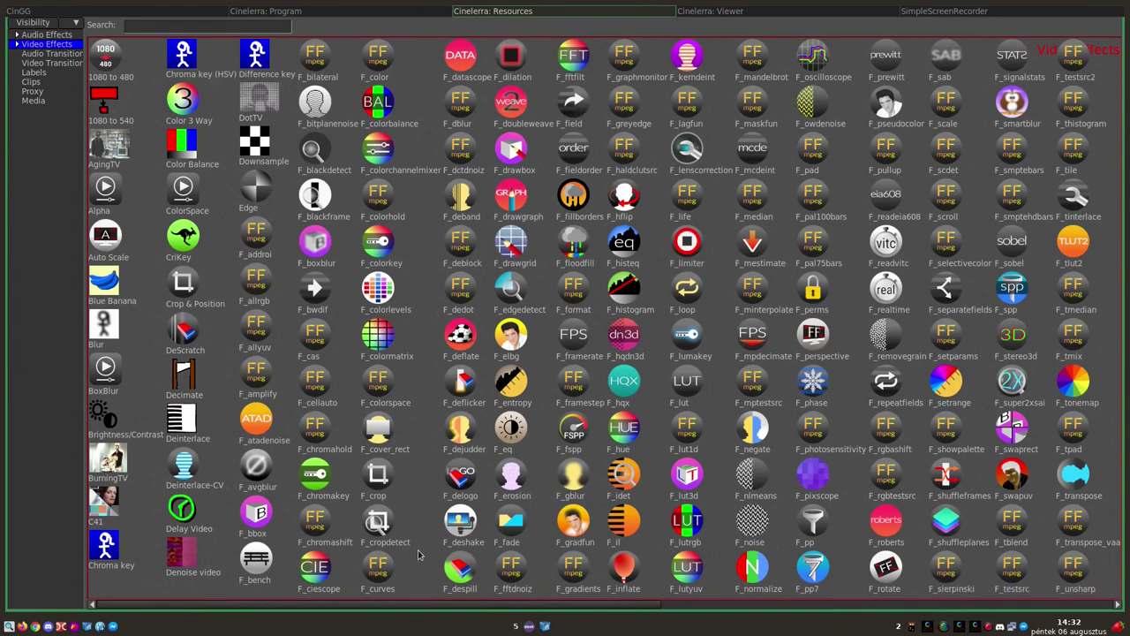
drag(245, 605, 297, 605)
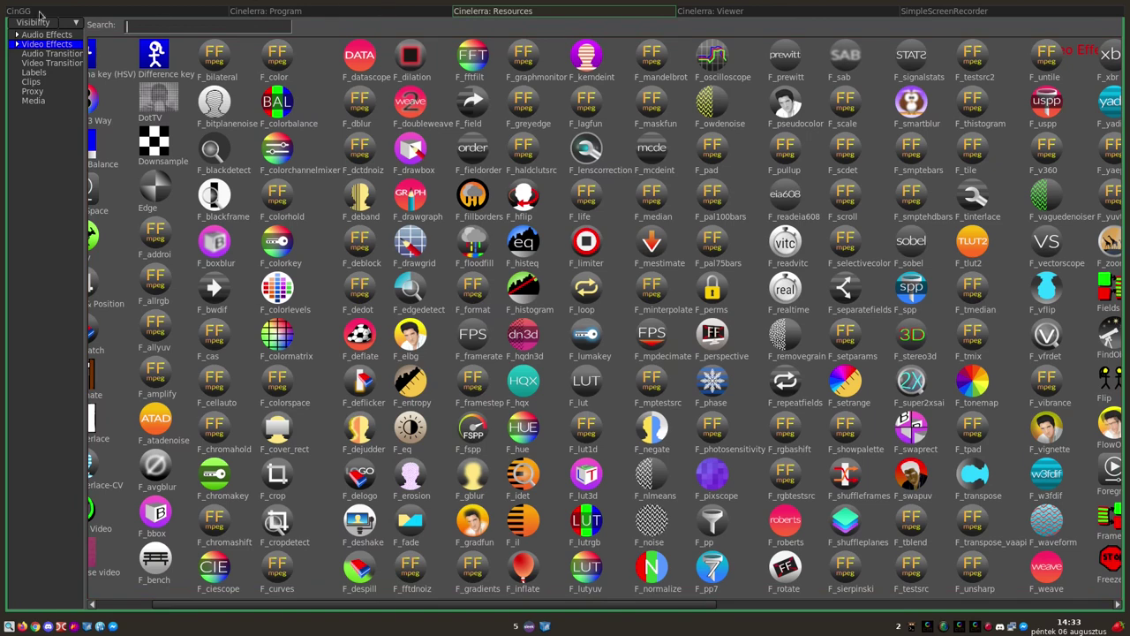
Place the media clip 2021-08-06_13.41.30.mkv at the start of the Video 1 track together with its audio.
drag(281, 150, 255, 169)
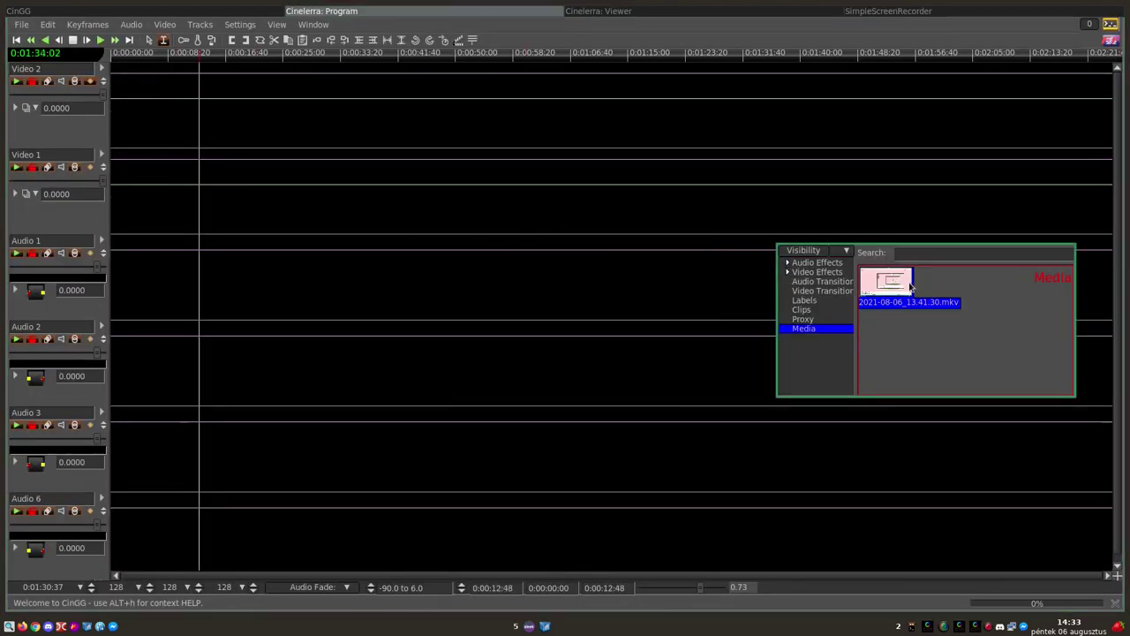
drag(888, 283, 98, 156)
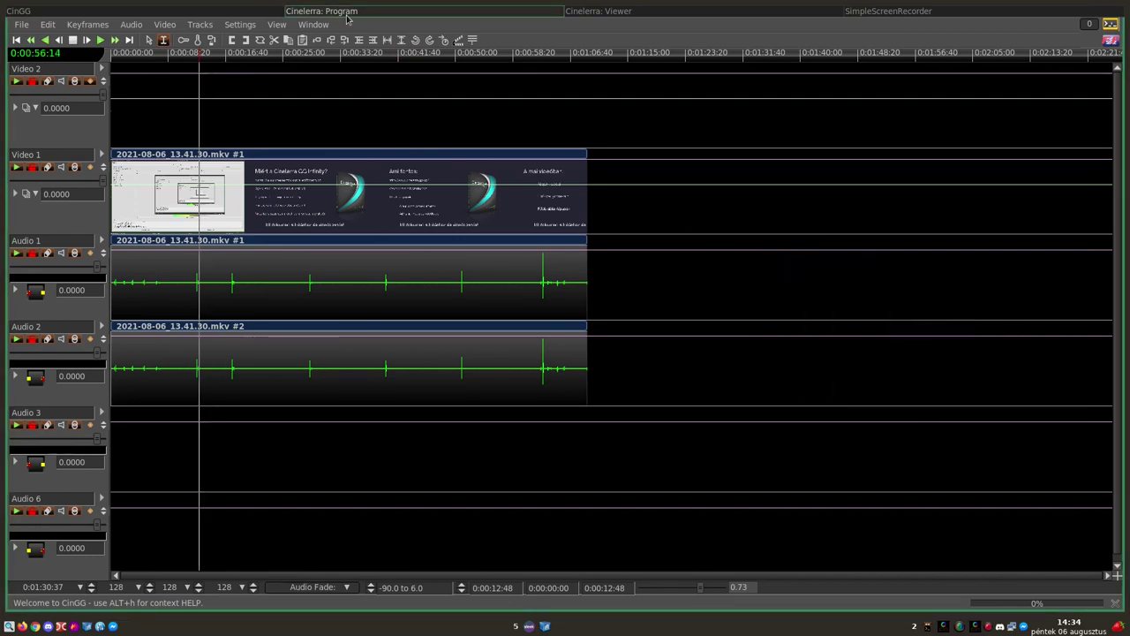
Show the Compositor and play the timeline in it.
click(311, 25)
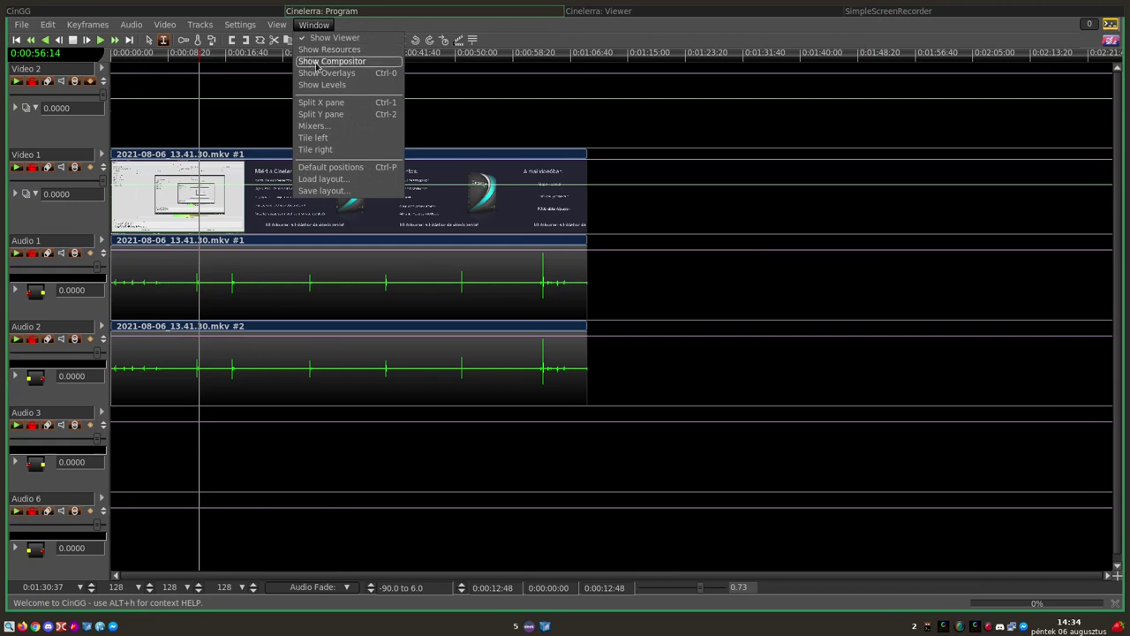
click(327, 61)
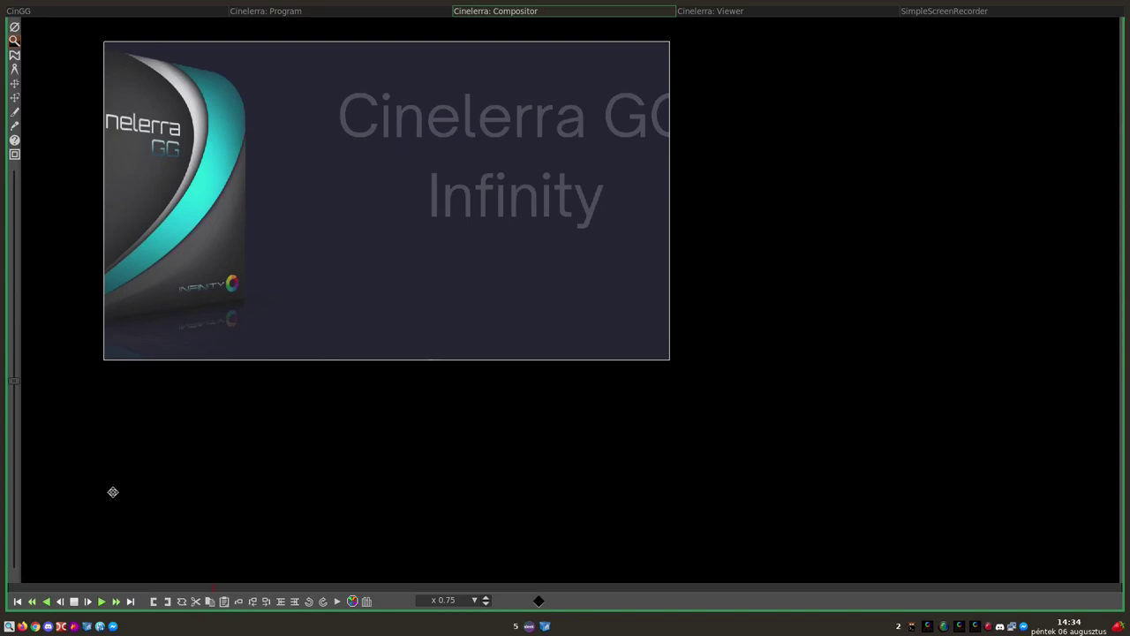
click(101, 602)
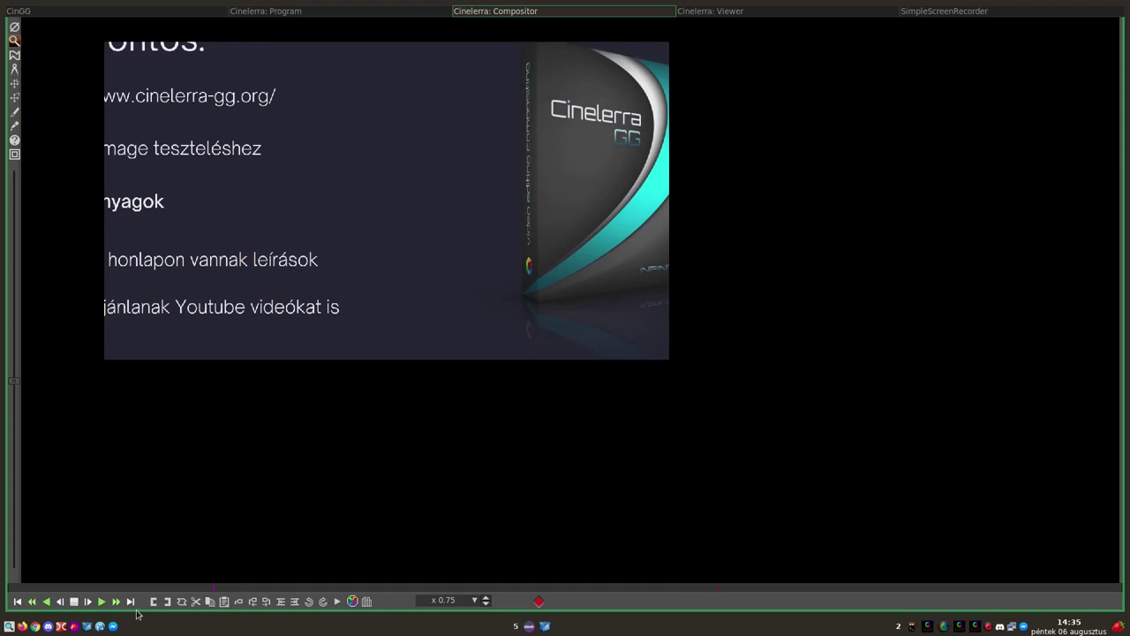
Stop playback, set an in point there, and set an out point at the later "Főbb ablaktípusok" frame.
click(118, 601)
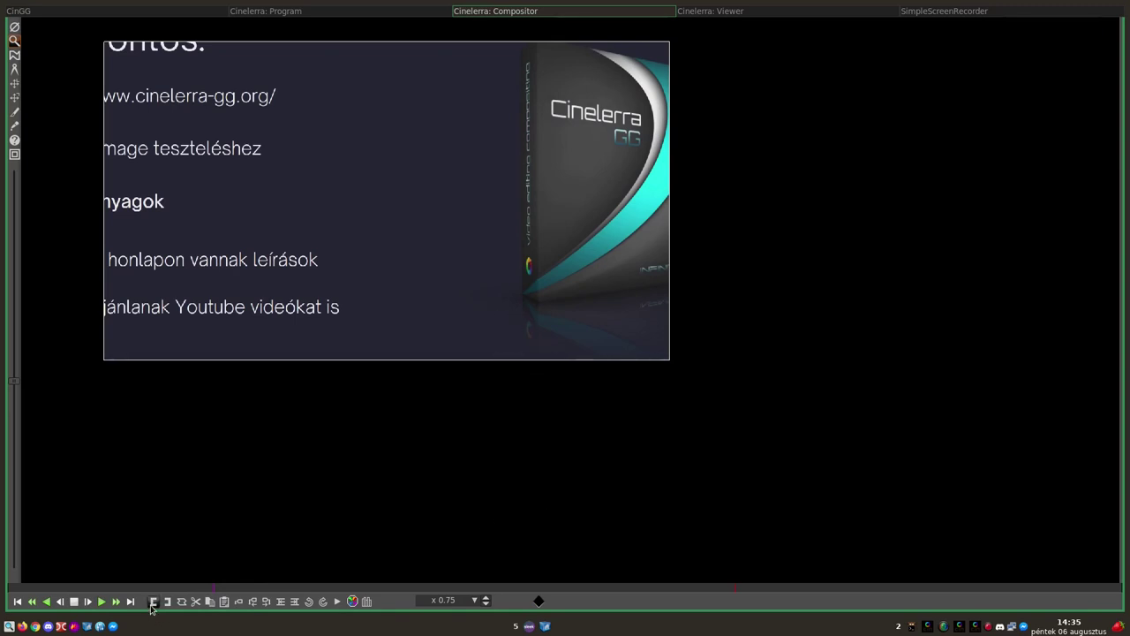
click(280, 587)
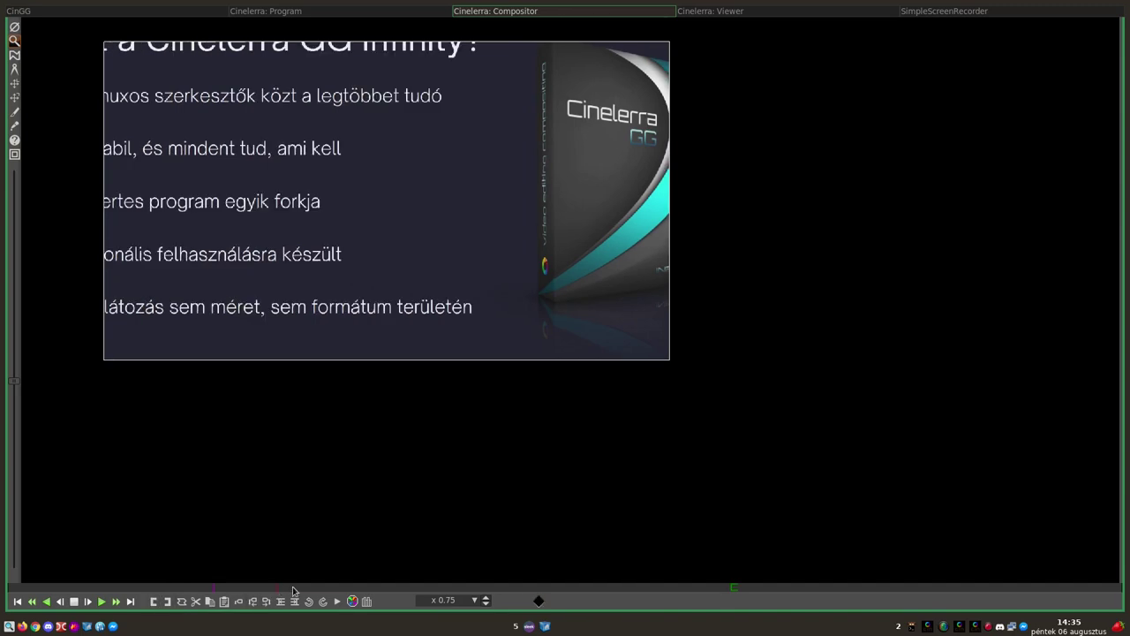
click(917, 588)
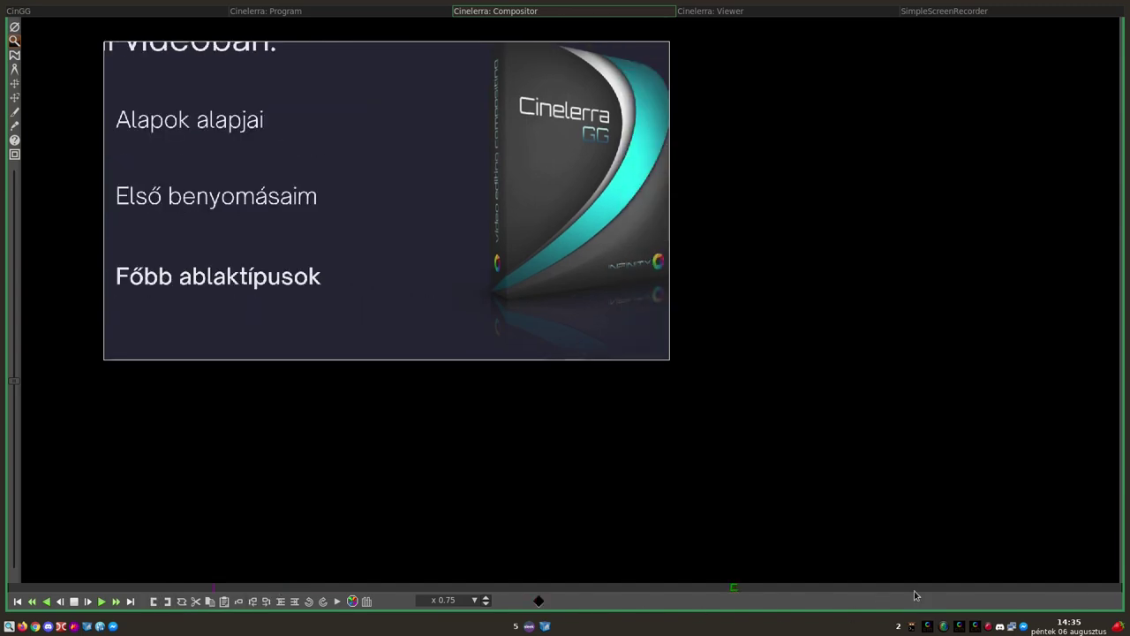
click(167, 601)
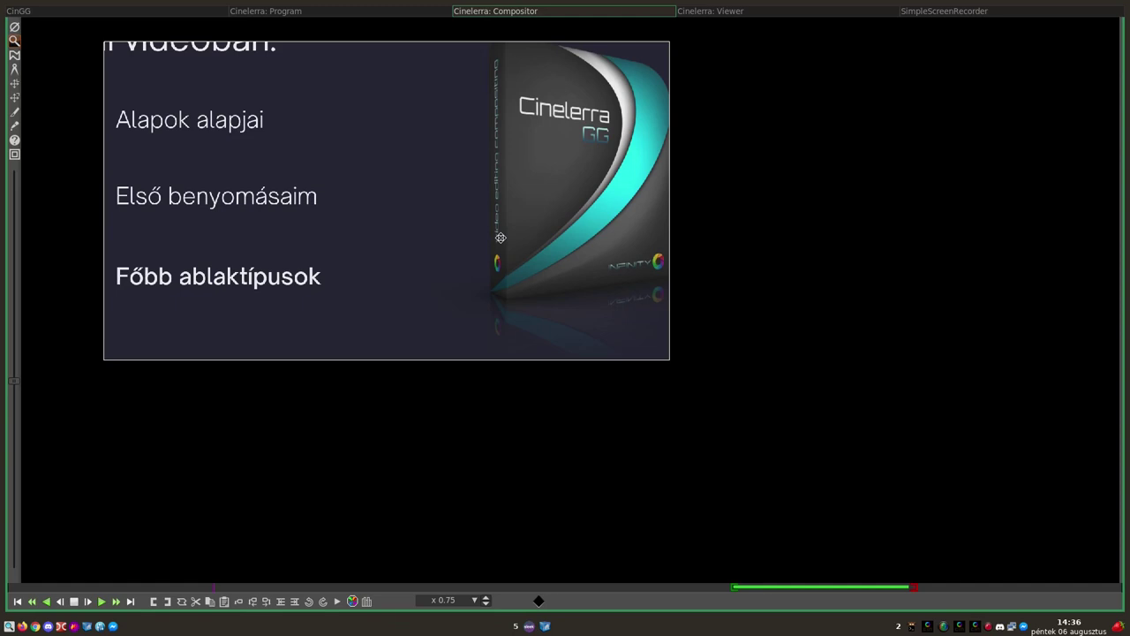
Examine the composited frame at different magnifications, ending at x 0.55.
click(535, 309)
click(346, 267)
click(344, 265)
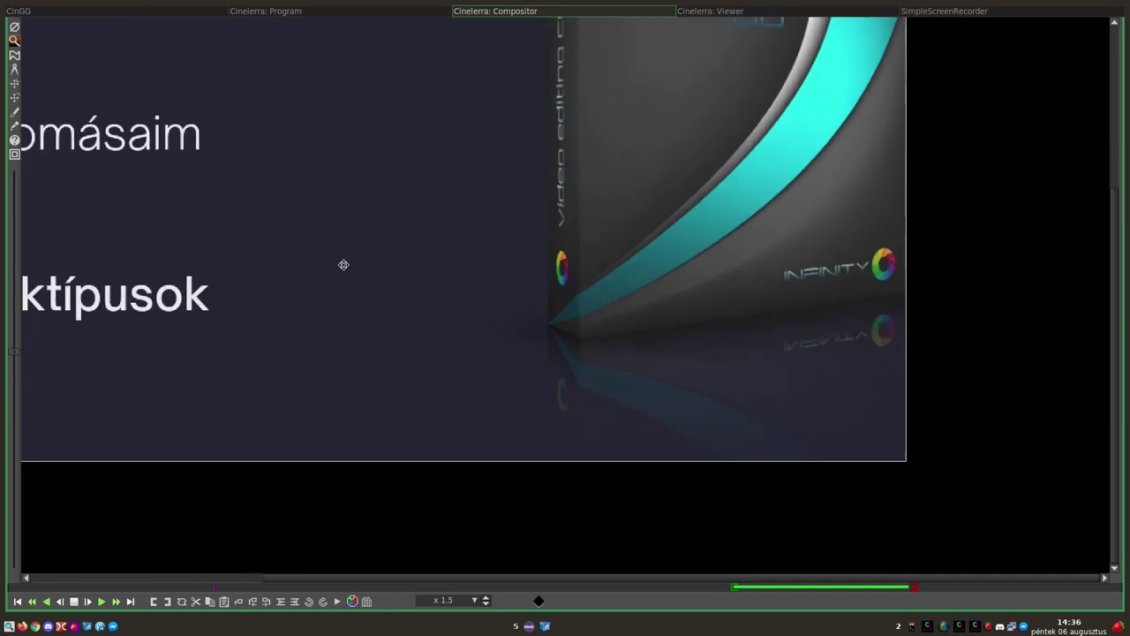
click(300, 230)
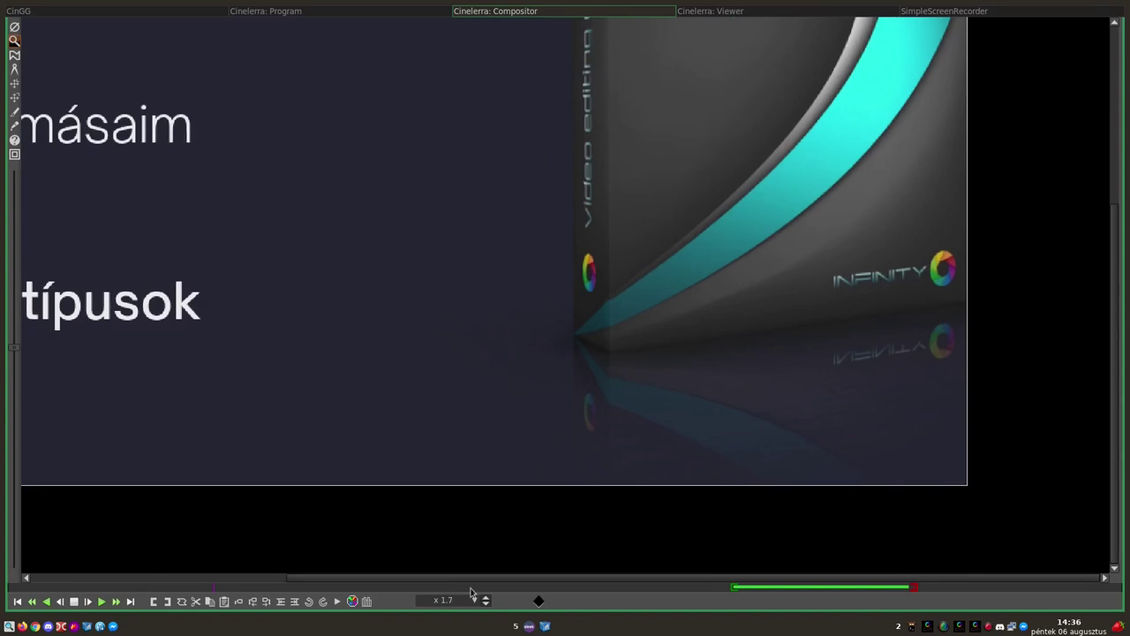
drag(409, 579, 232, 567)
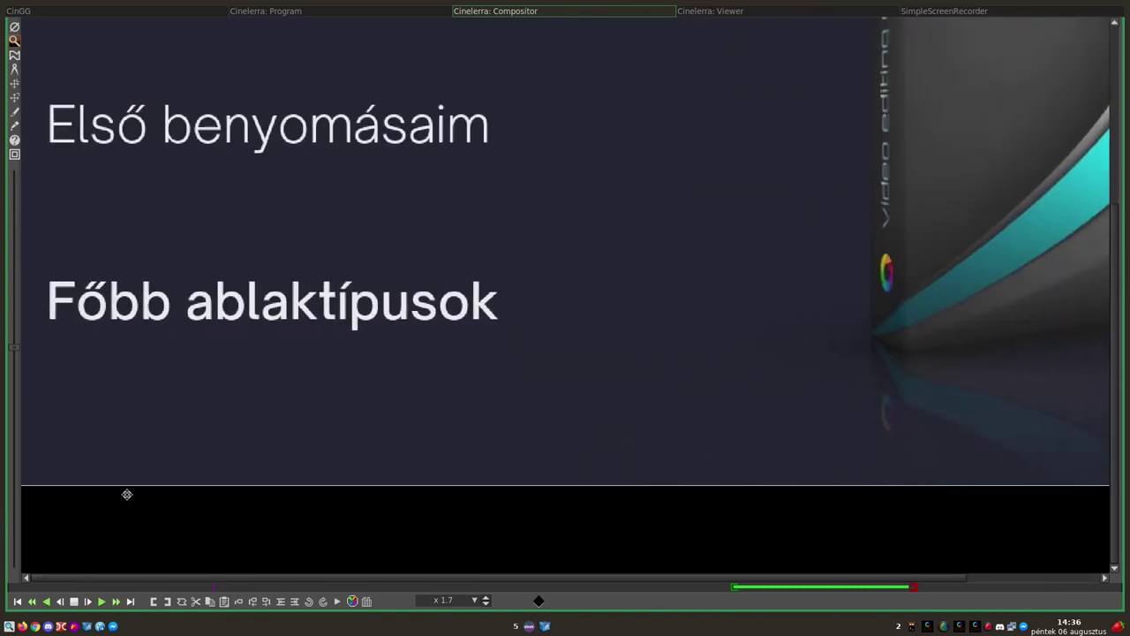
scroll(251, 449, down, 2)
scroll(252, 449, down, 2)
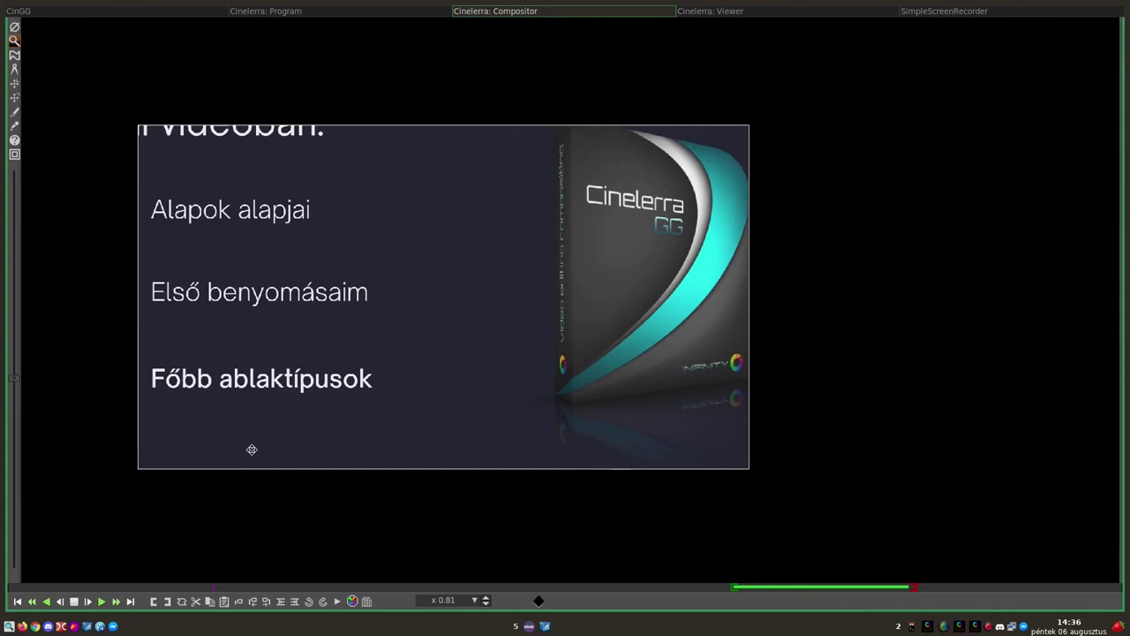
scroll(255, 416, up, 3)
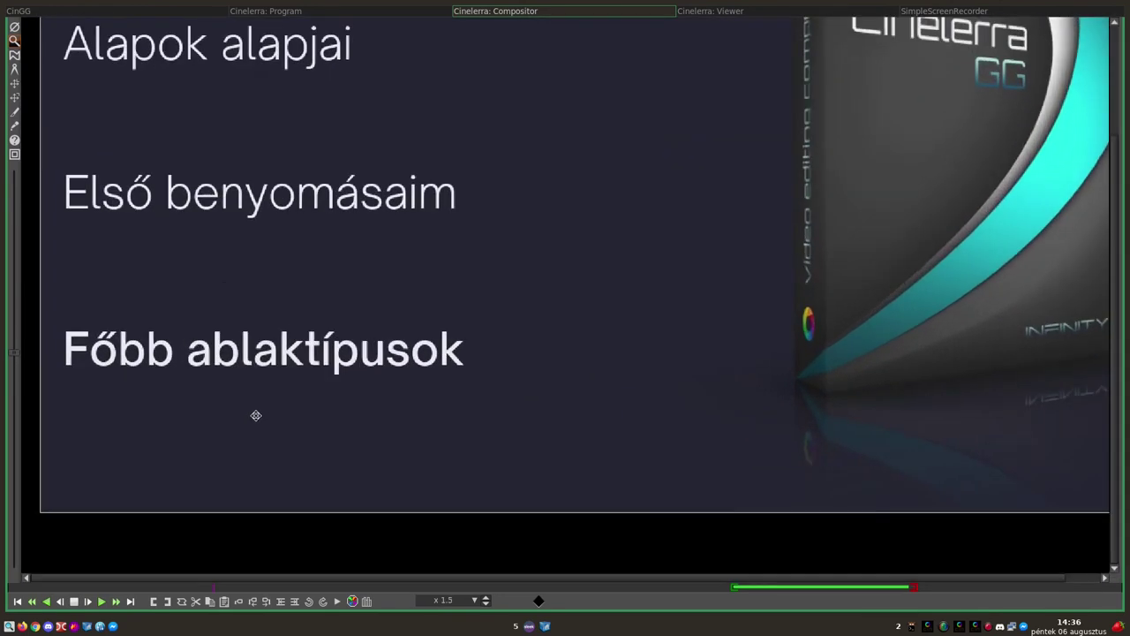
scroll(255, 415, up, 2)
scroll(441, 383, up, 2)
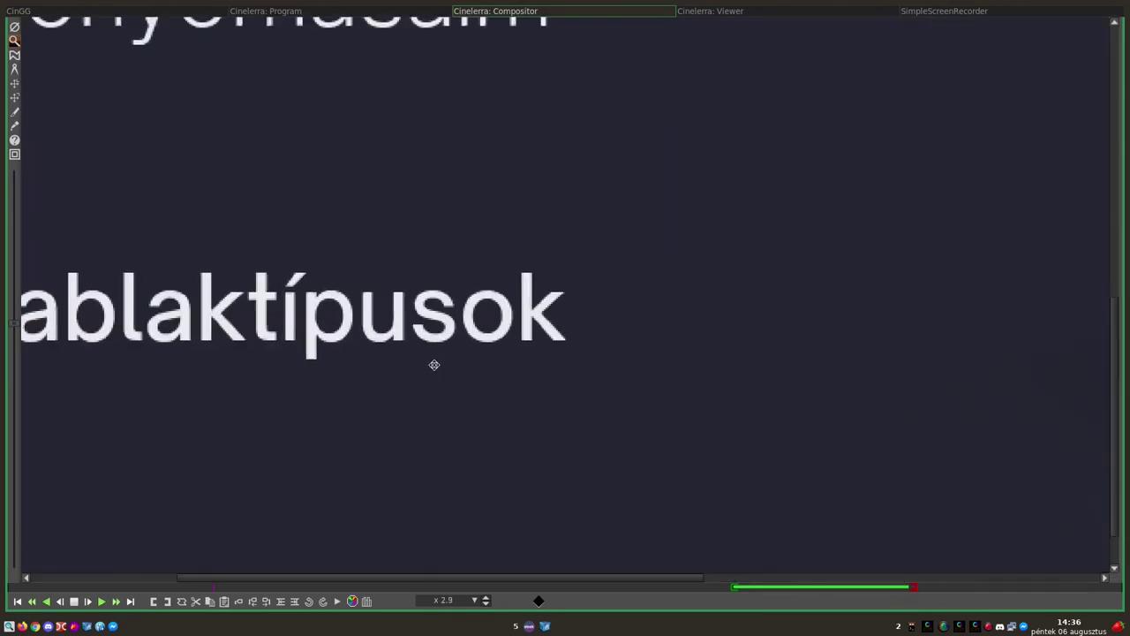
scroll(462, 306, down, 4)
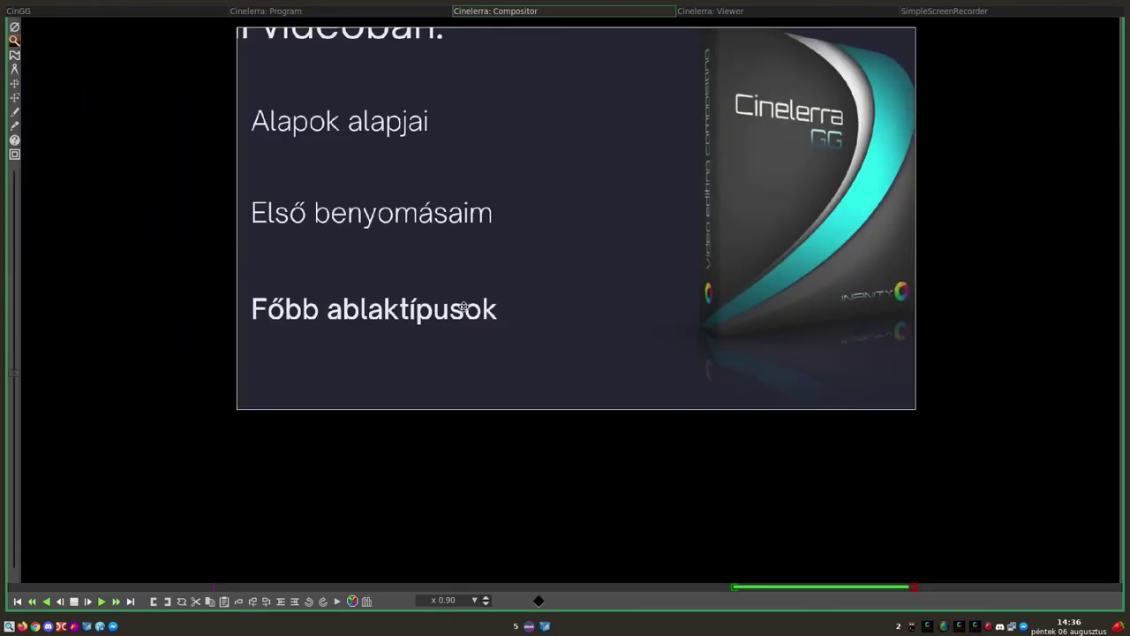
scroll(462, 307, down, 2)
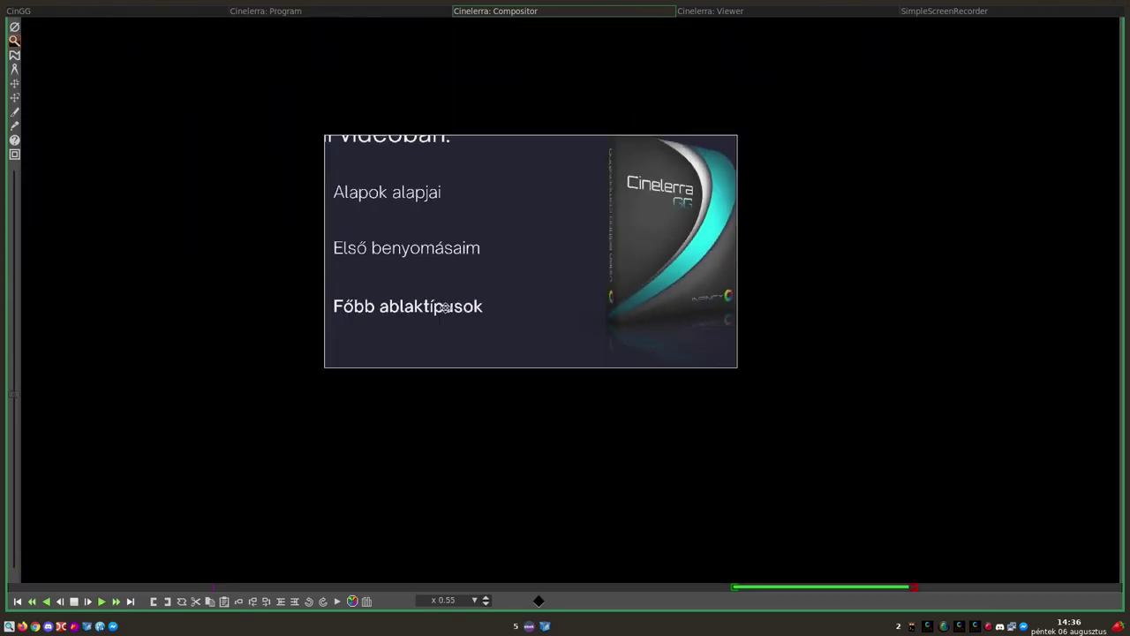
Return to the Program window, check the Viewer window, and review the track overlay options.
click(528, 12)
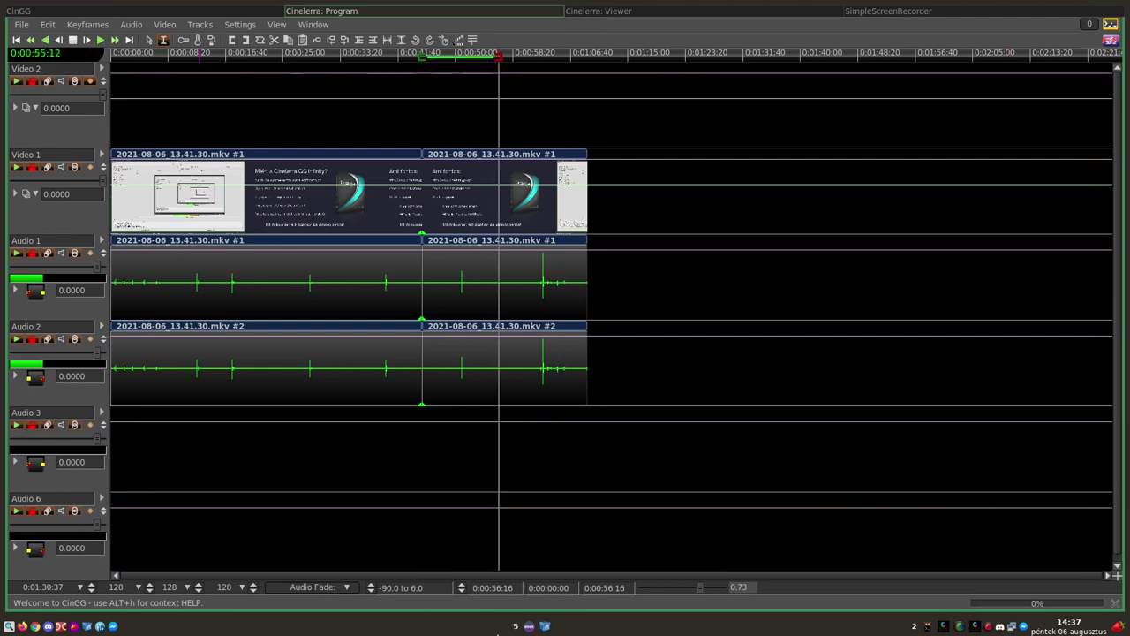
click(641, 12)
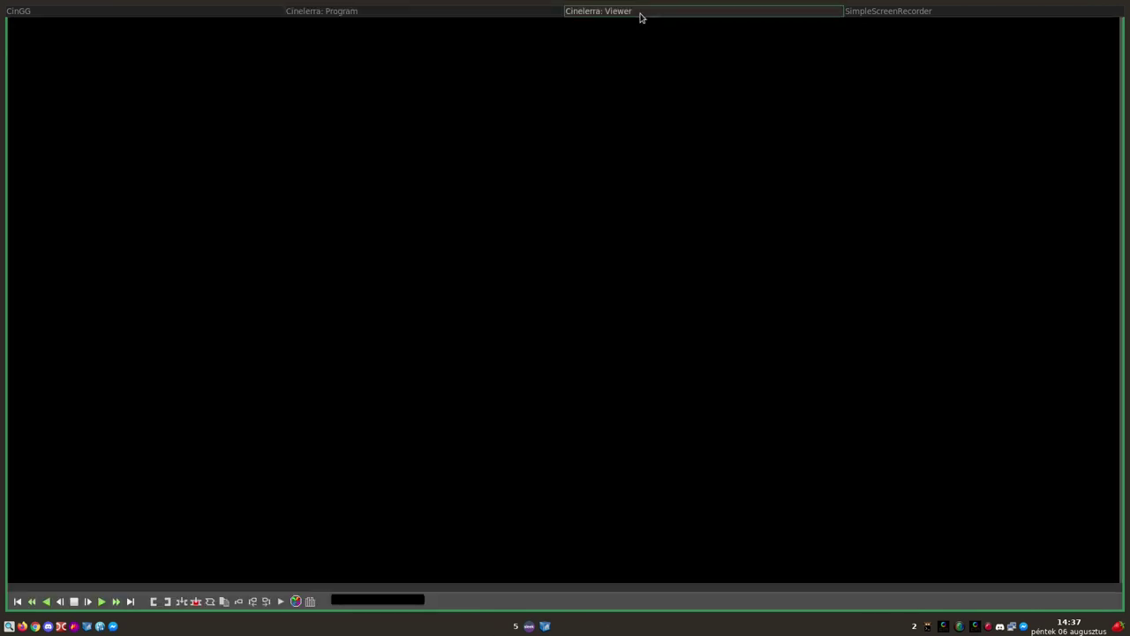
click(845, 14)
click(532, 16)
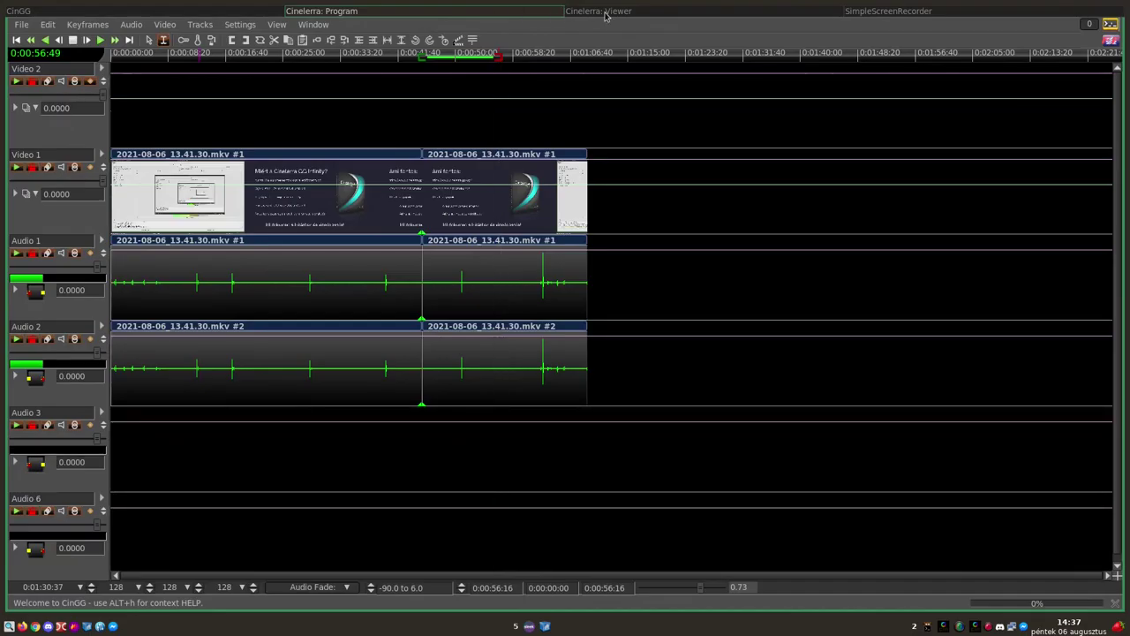
click(314, 25)
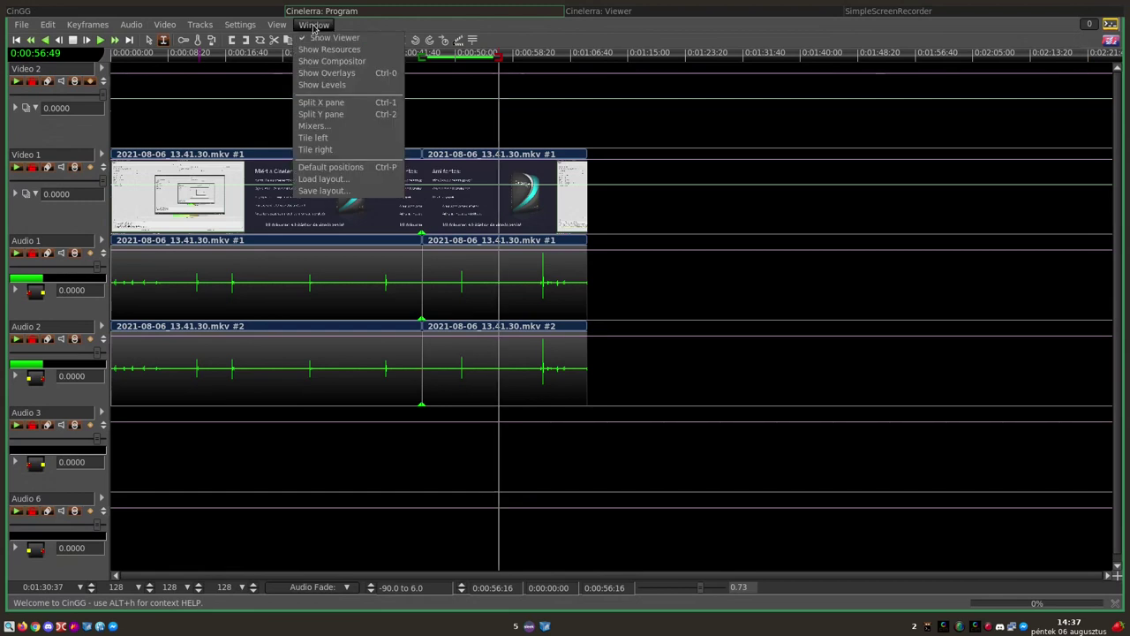
mouse_move(277, 24)
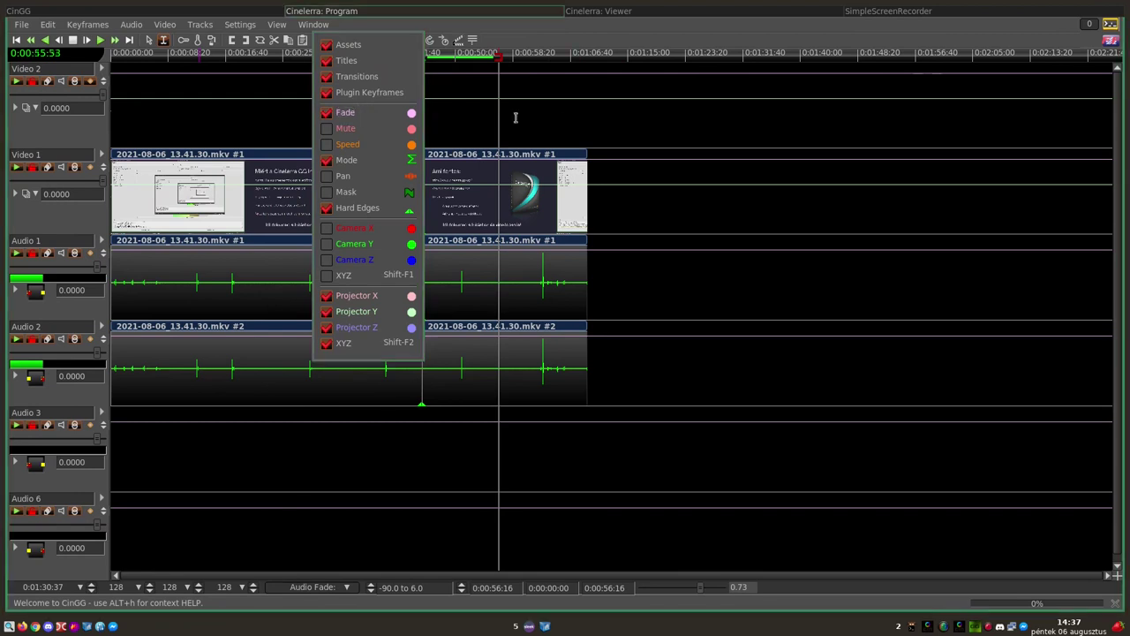
click(374, 115)
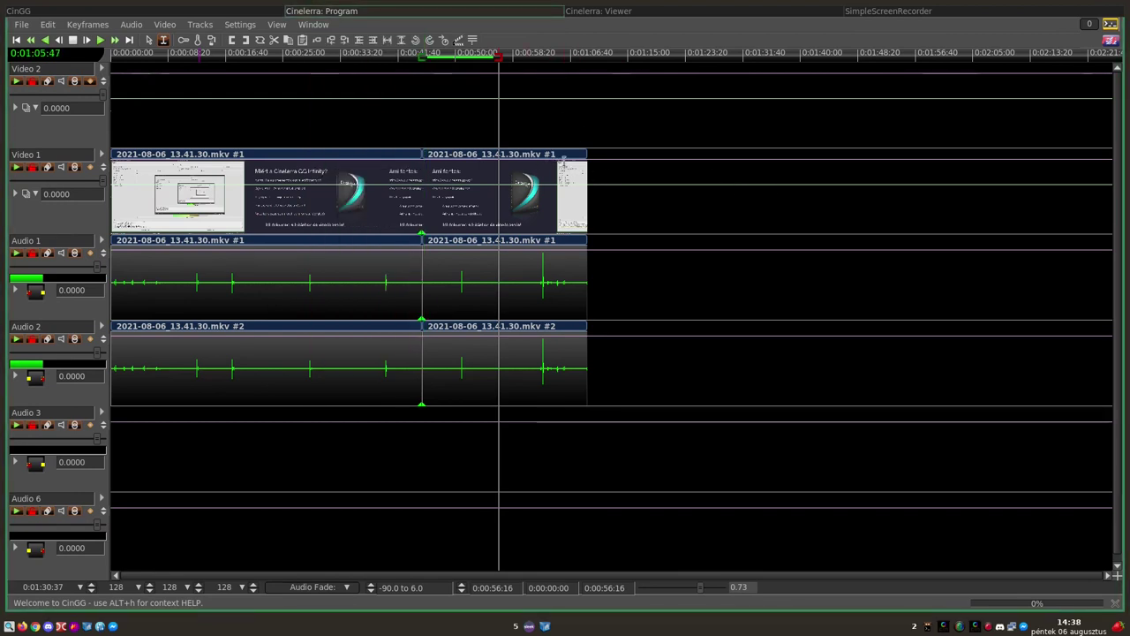
Fade out Video 1 near the clip's end with two fade keyframes, lowering the last to about 39.84 at 0:01:09:10.
click(565, 163)
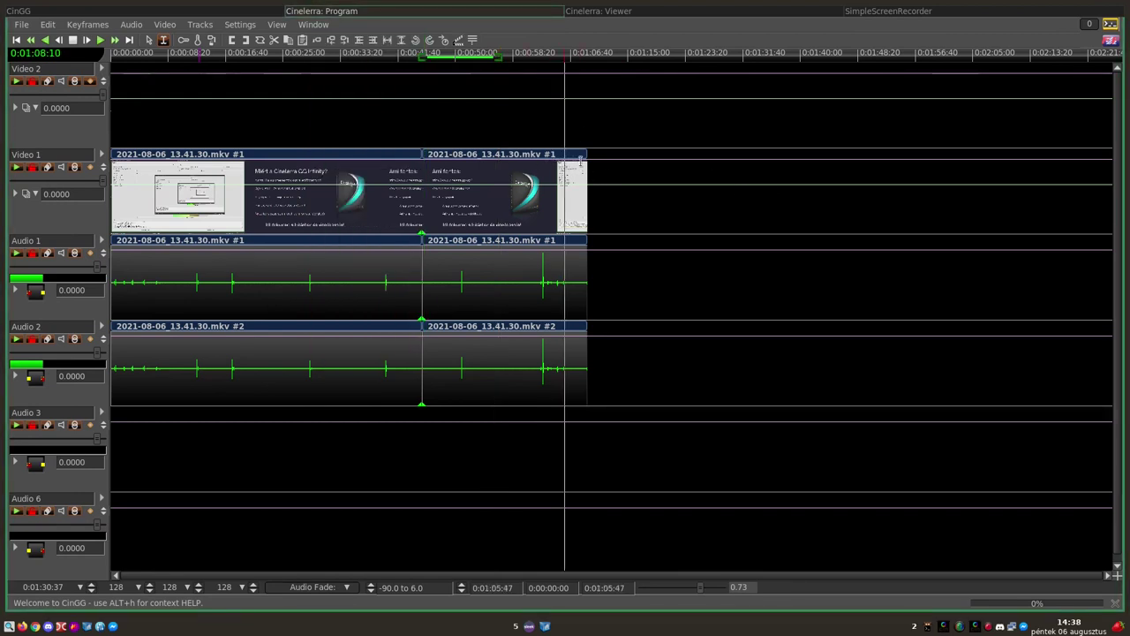
click(518, 164)
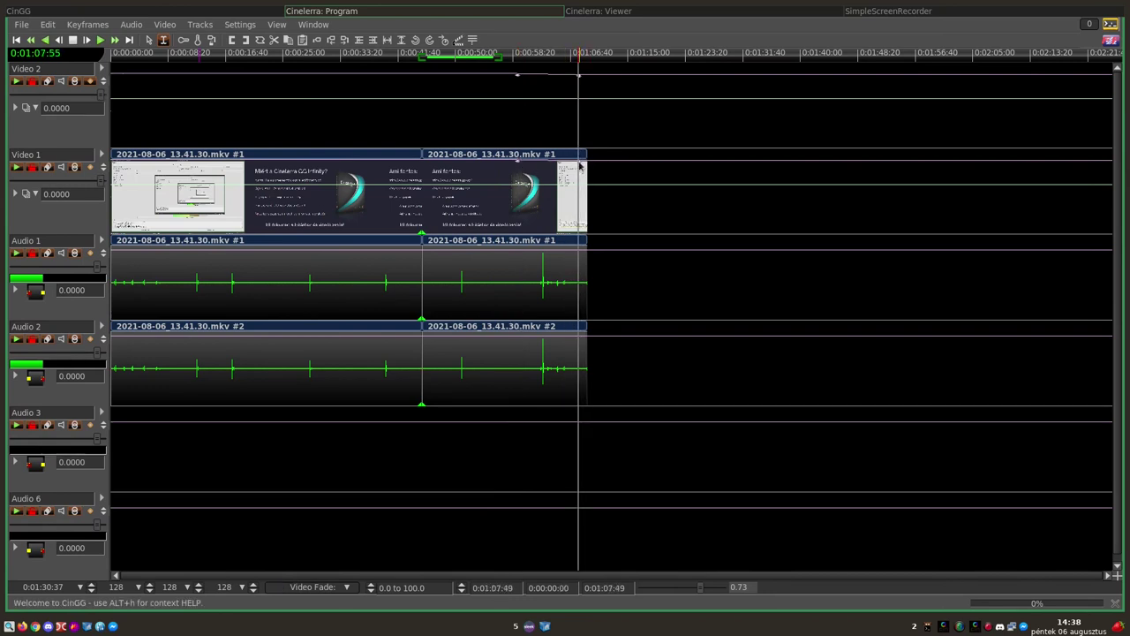
drag(580, 166, 589, 210)
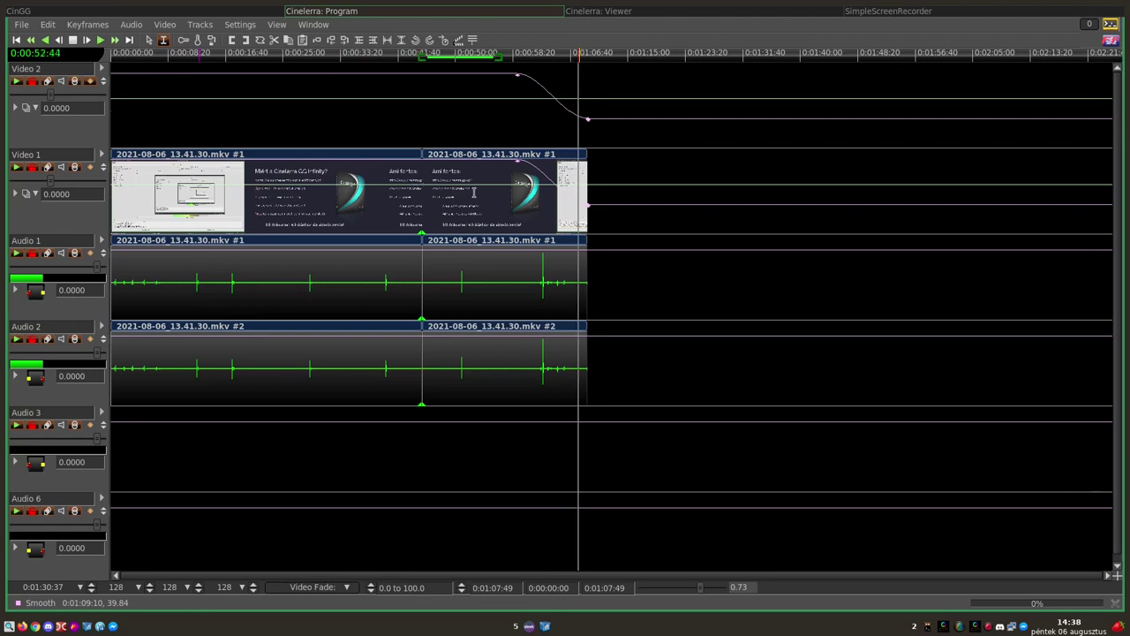
Fade out the audio near the clip's end with two keyframes on Audio 1, lowering the last to about -54 at 0:01:08:36.
click(532, 251)
click(582, 281)
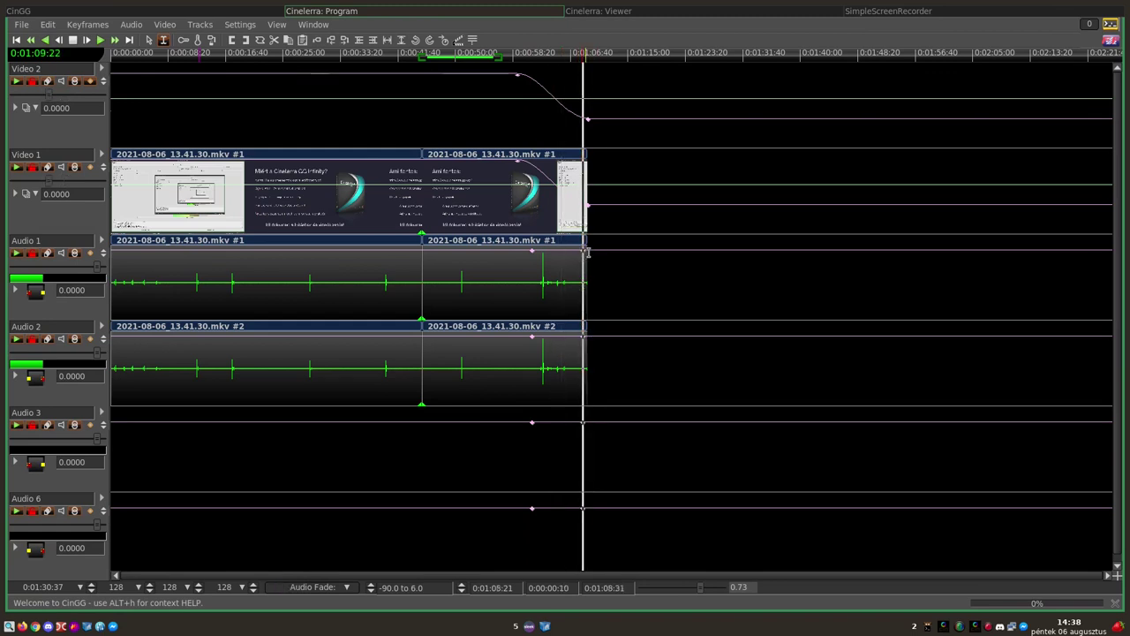
drag(582, 251, 584, 296)
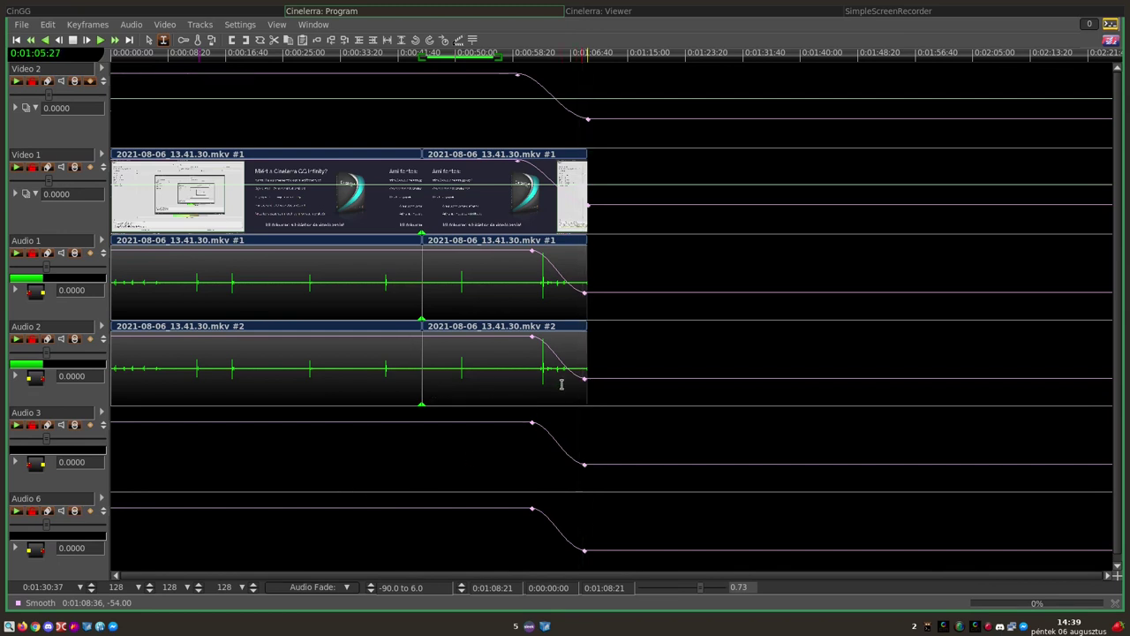
Show the audio Levels window and return to the Program timeline.
click(313, 25)
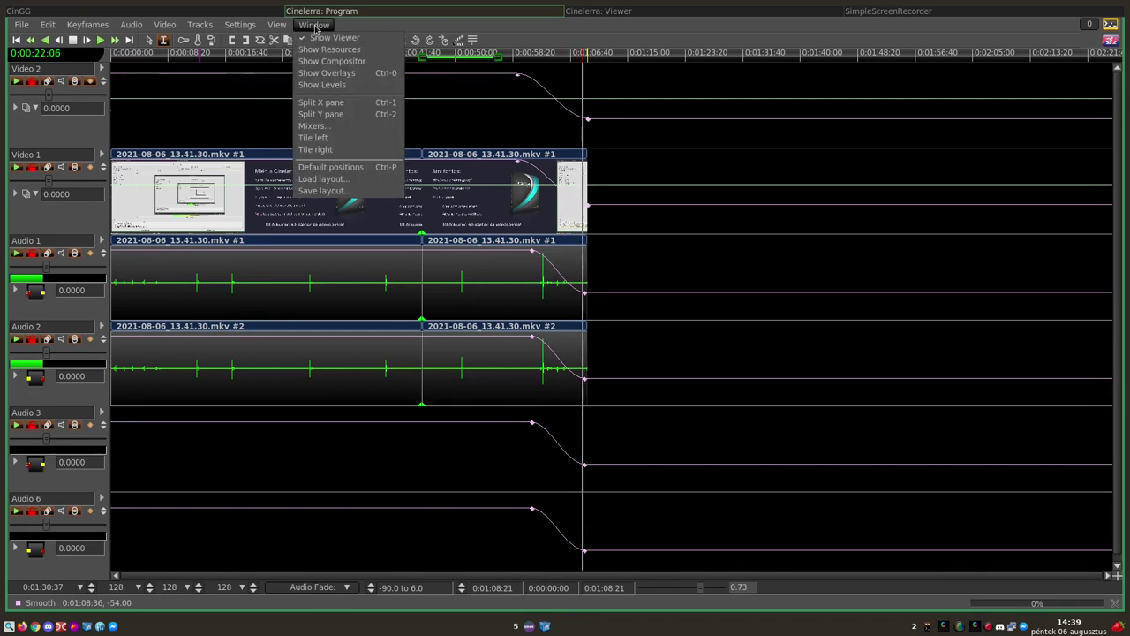
click(321, 84)
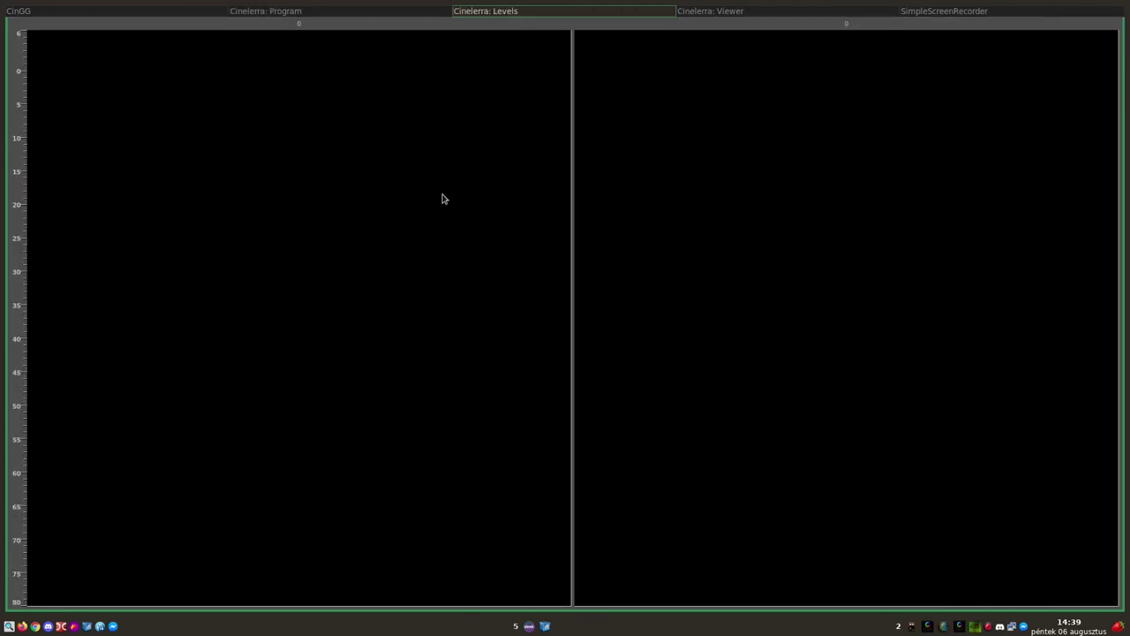
click(375, 10)
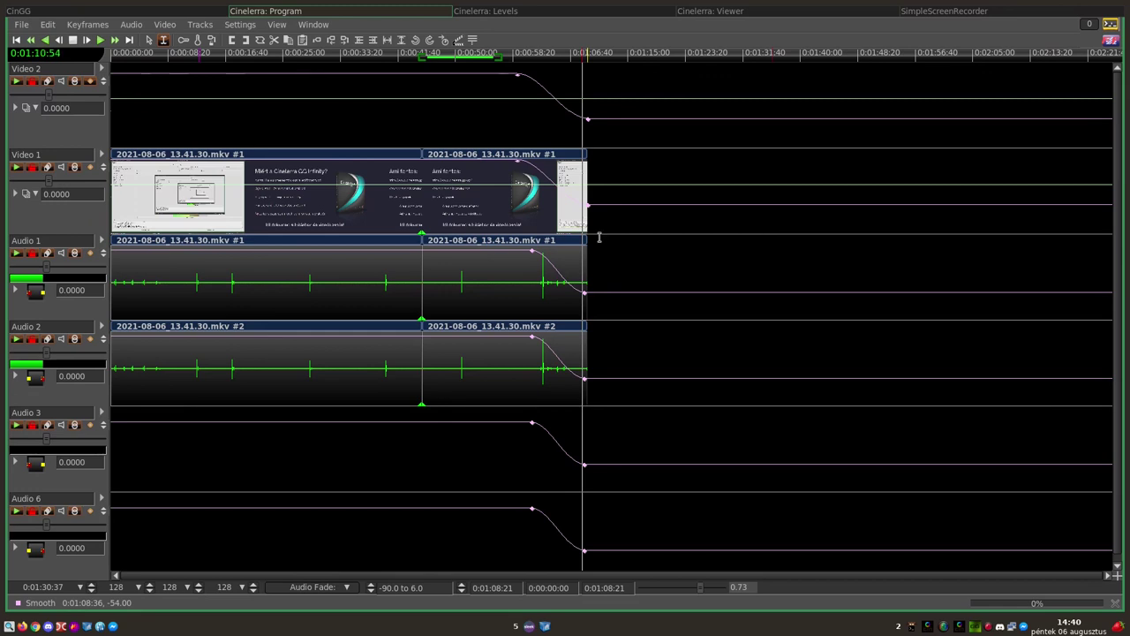
Cut the section from about 0:00:19:58 to 0:00:37:07 out of the timeline.
drag(363, 203, 248, 212)
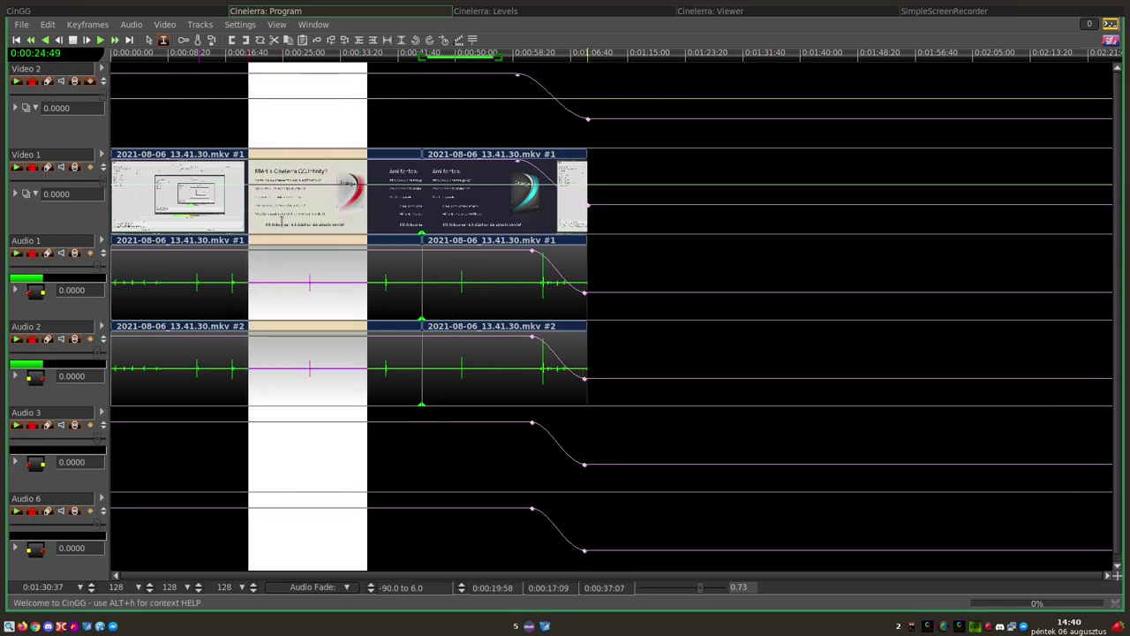
key(x)
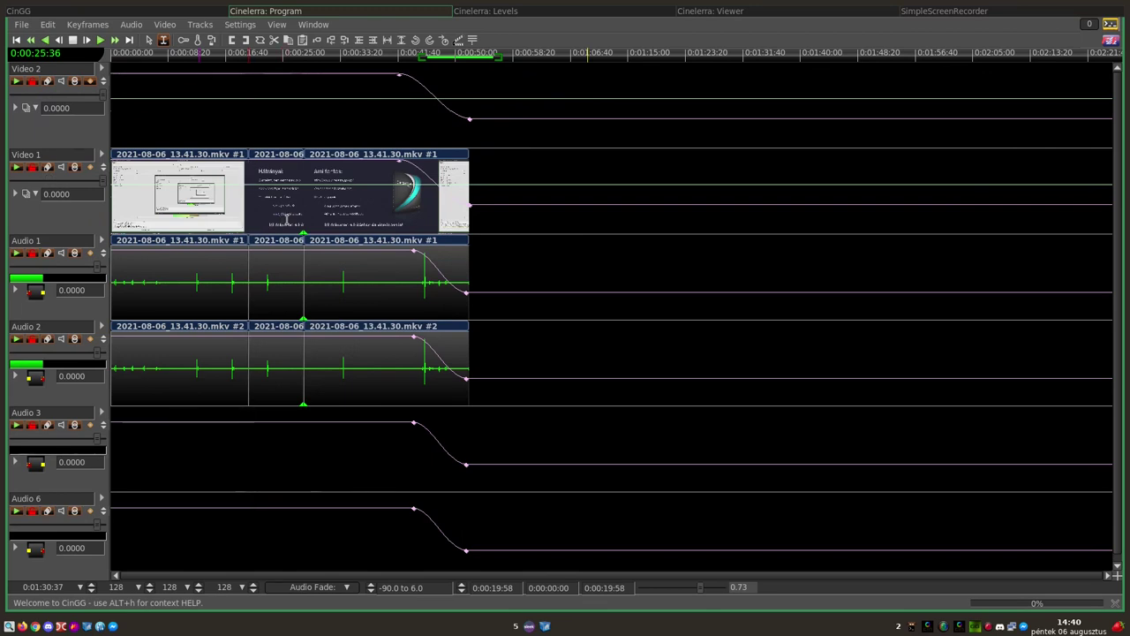
Switch to drag-and-drop editing and move the last video and audio segments later in time, placing the video well after its audio.
click(148, 42)
drag(323, 185, 414, 188)
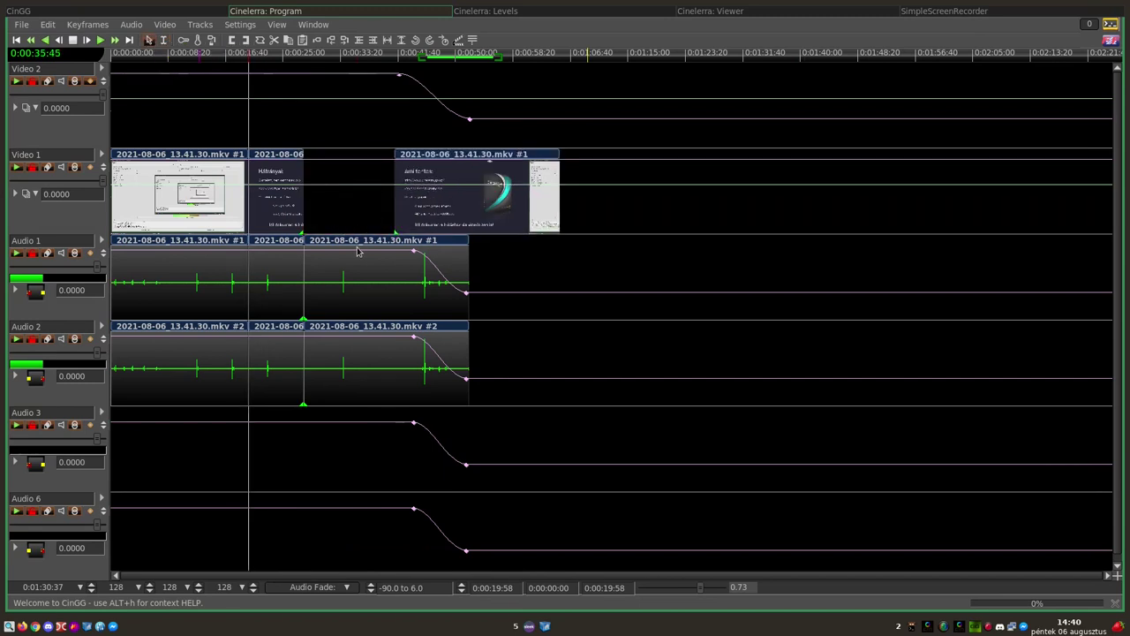
drag(358, 251, 482, 256)
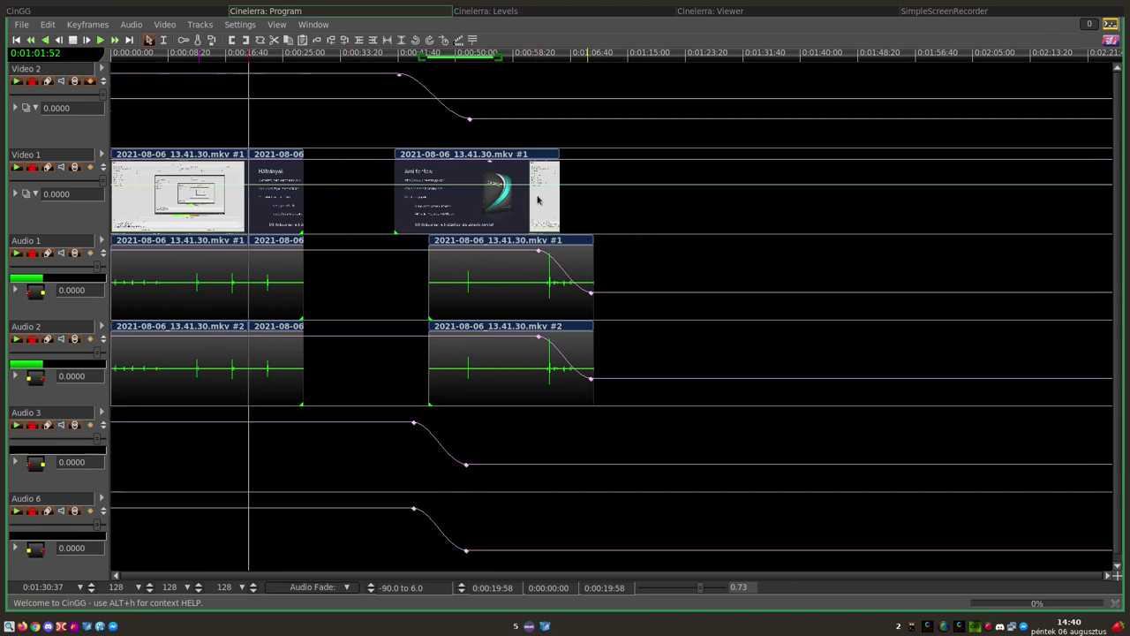
drag(488, 190, 762, 195)
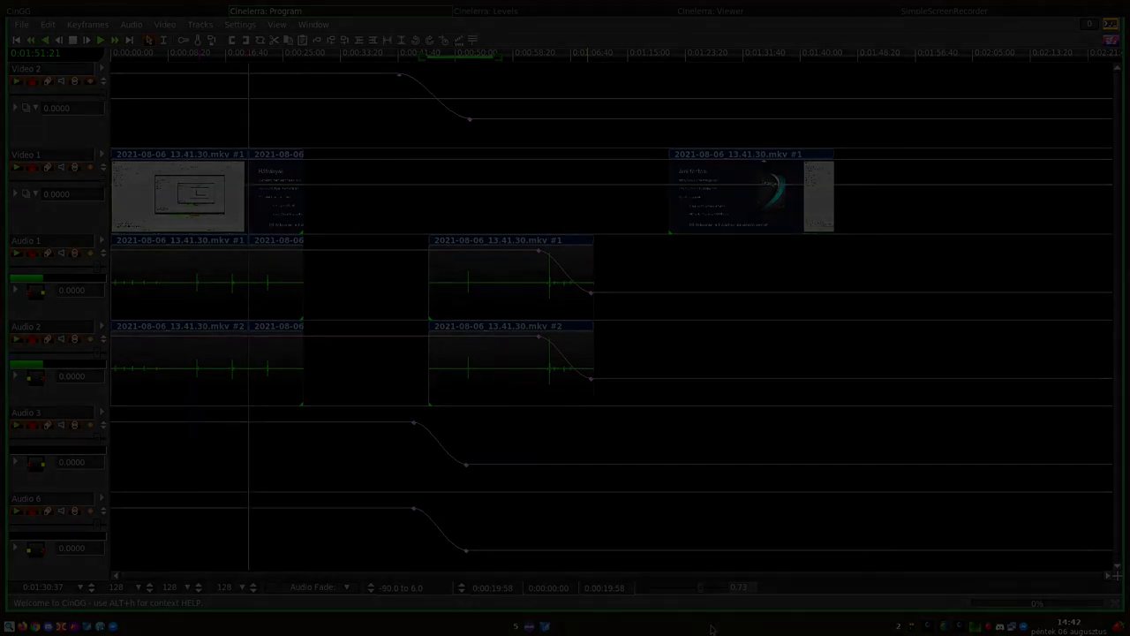
click(943, 629)
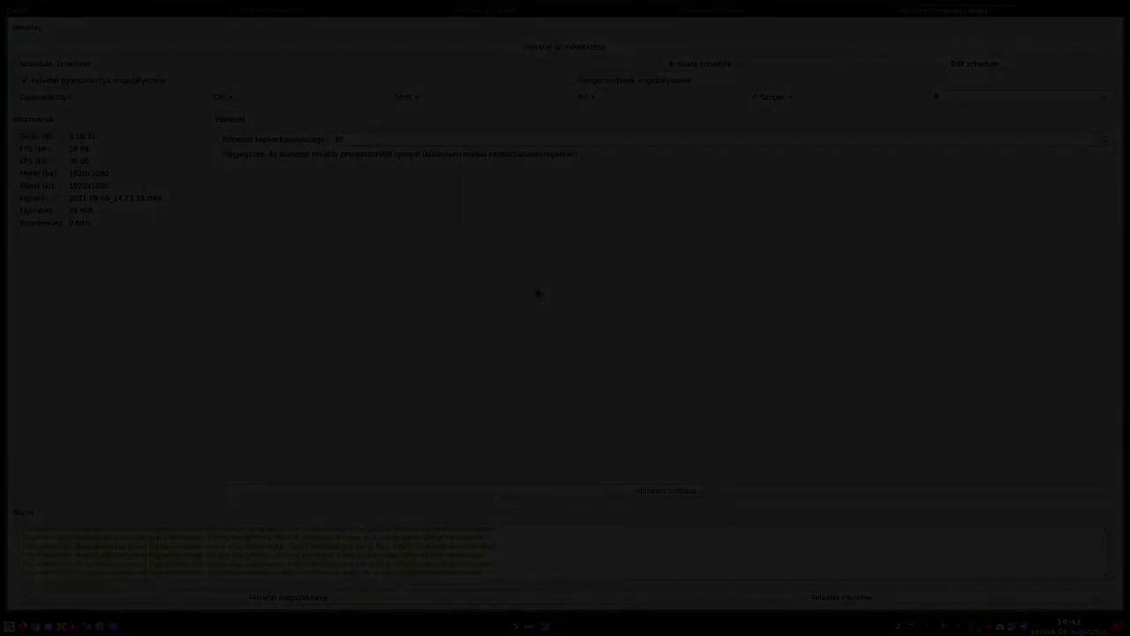